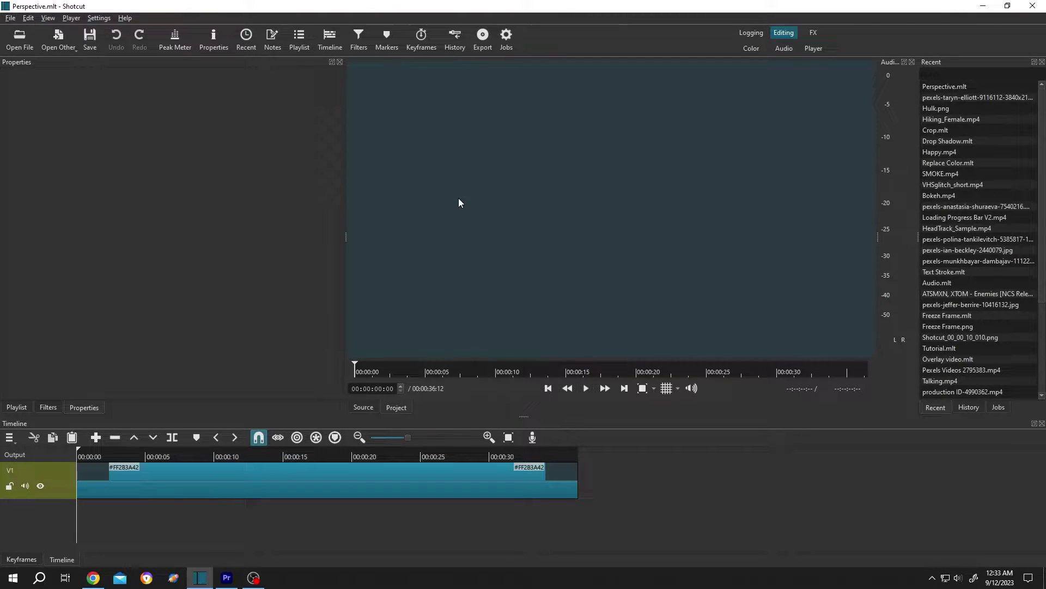
right_click(45, 517)
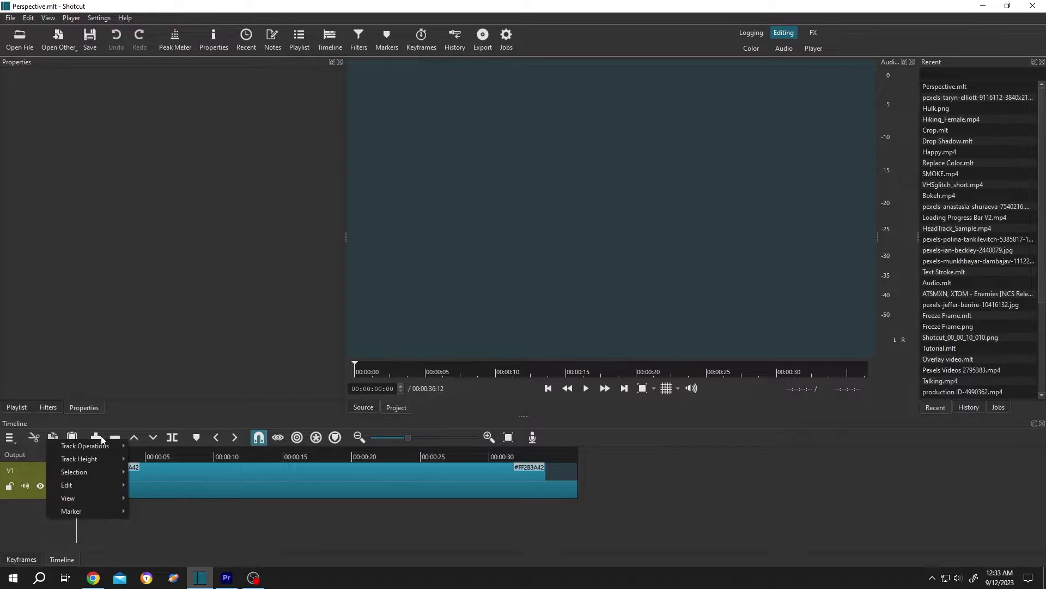
mouse_move(85, 445)
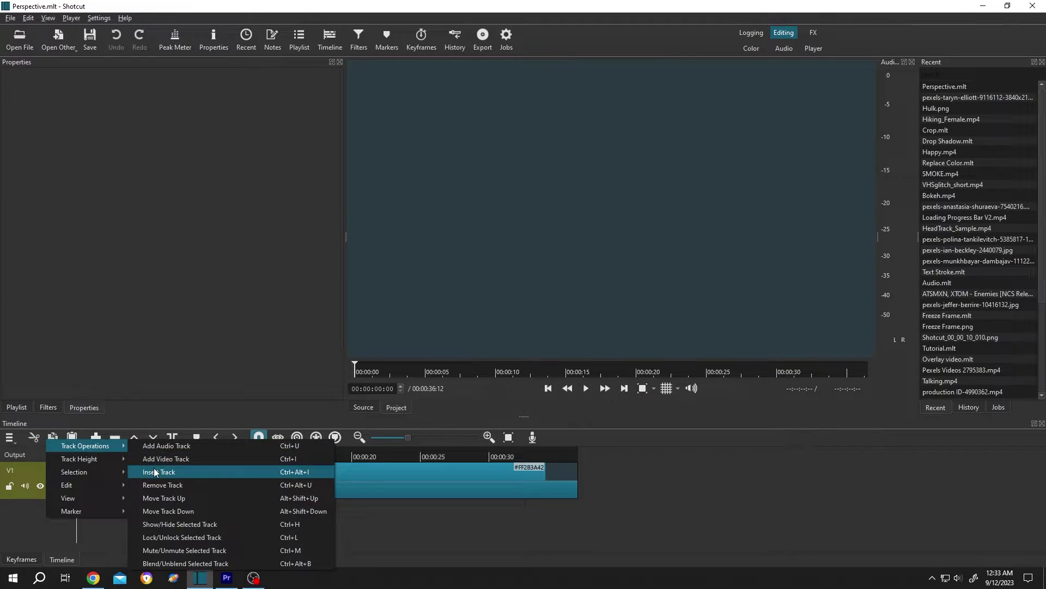
left_click(155, 473)
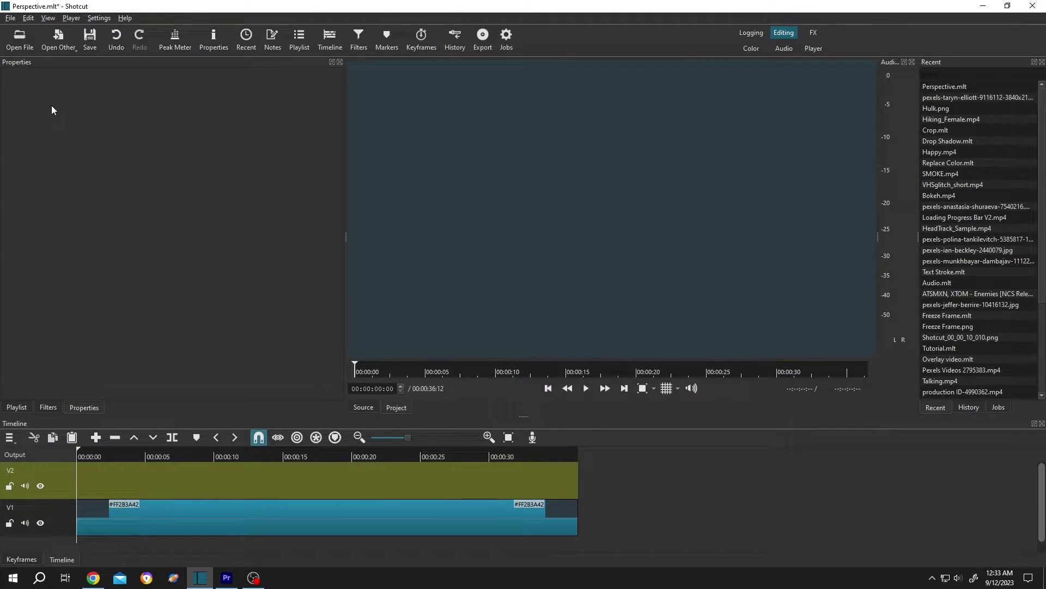
left_click(21, 46)
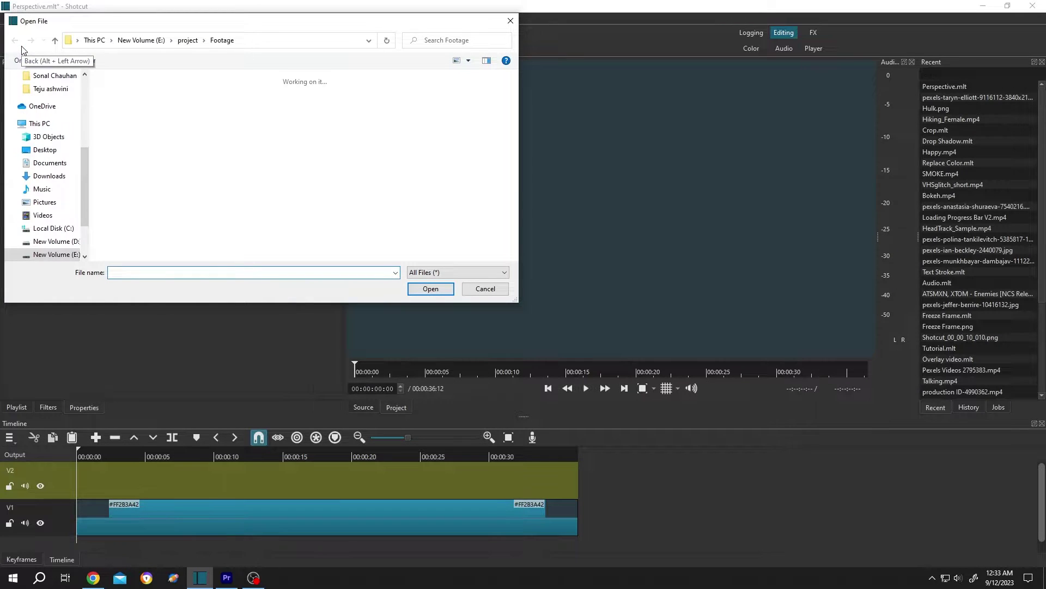
left_click_drag(514, 120, 509, 146)
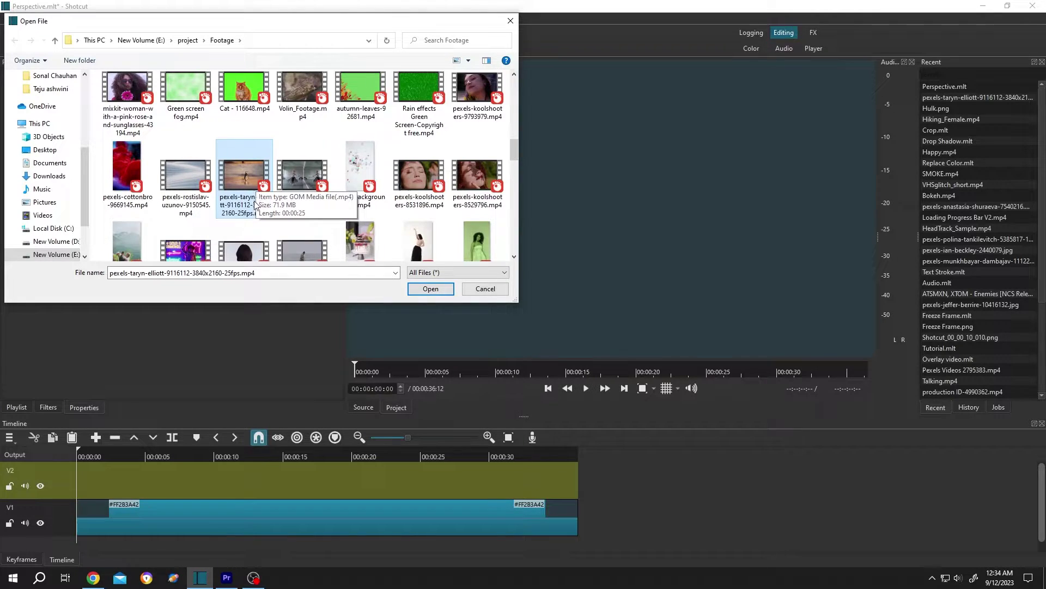
left_click(428, 289)
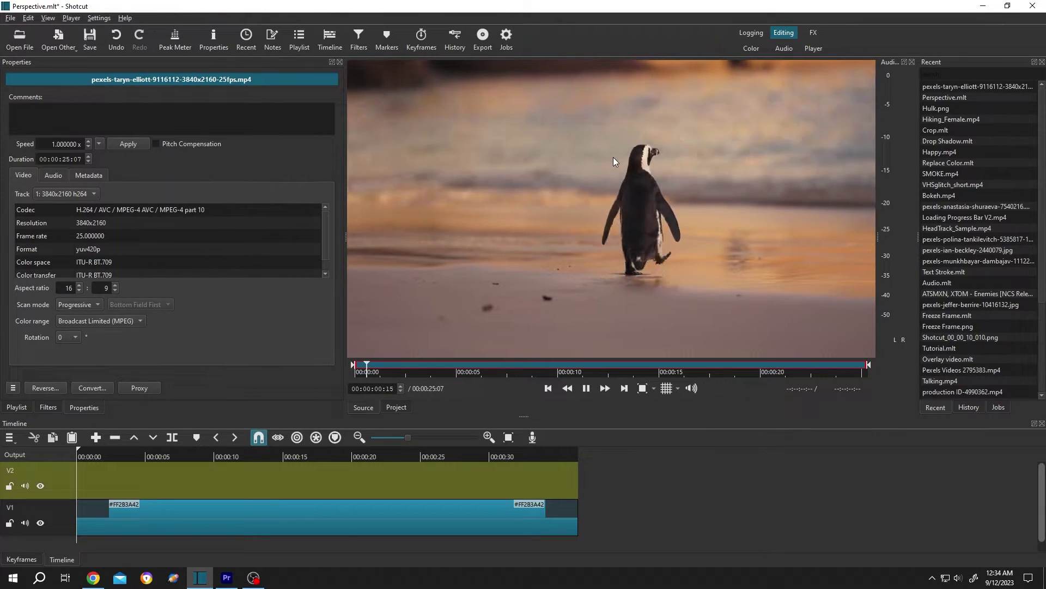
Drop the source clip onto V2 at 00:00 and show its filter list.
left_click_drag(614, 157, 77, 466)
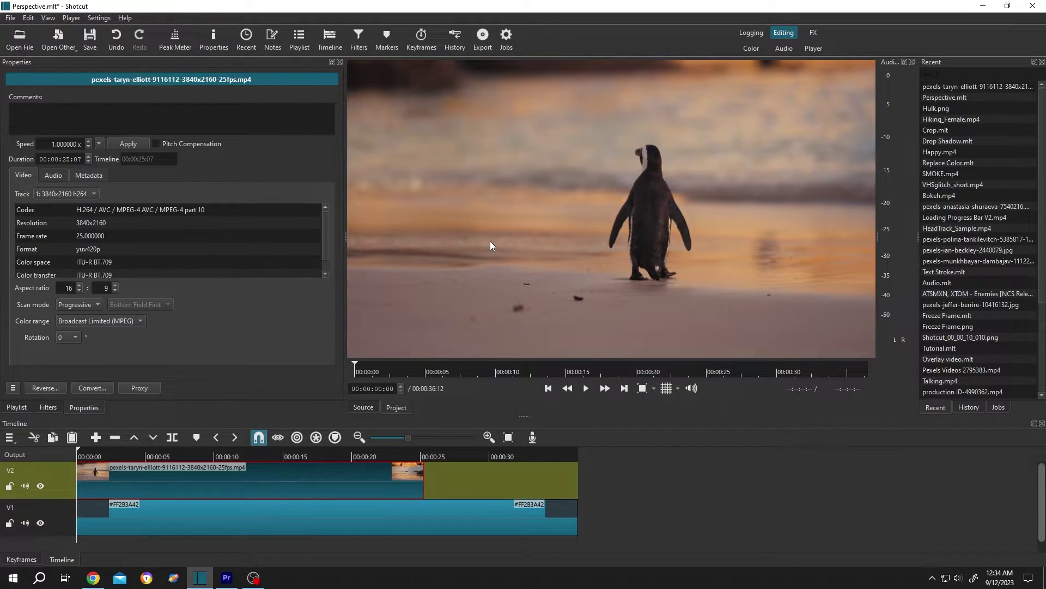
left_click(53, 407)
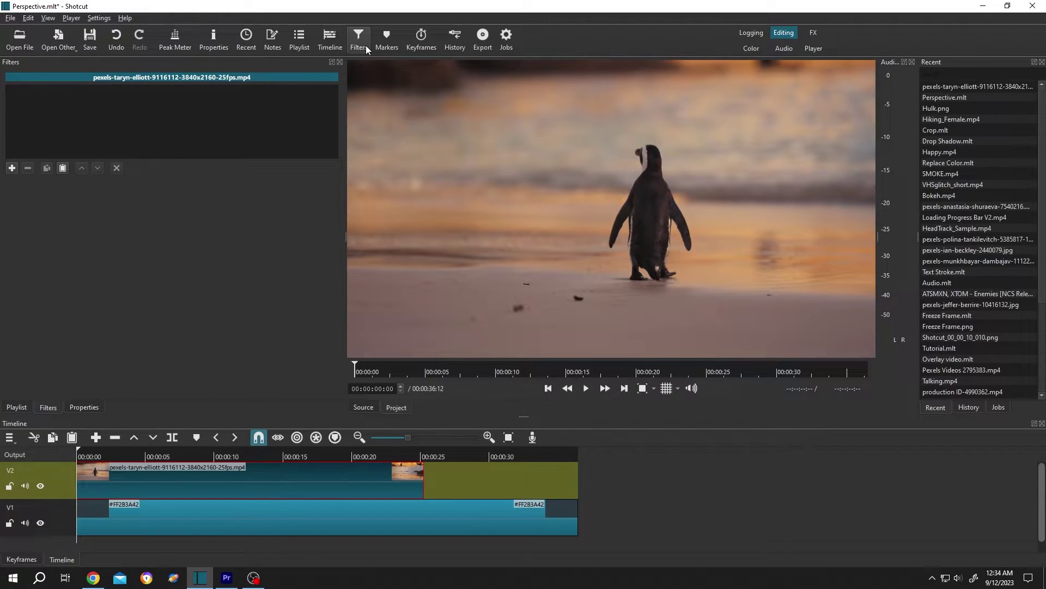
Apply the Corner Pin filter, found by searching 'pin', to the V2 clip.
left_click(12, 168)
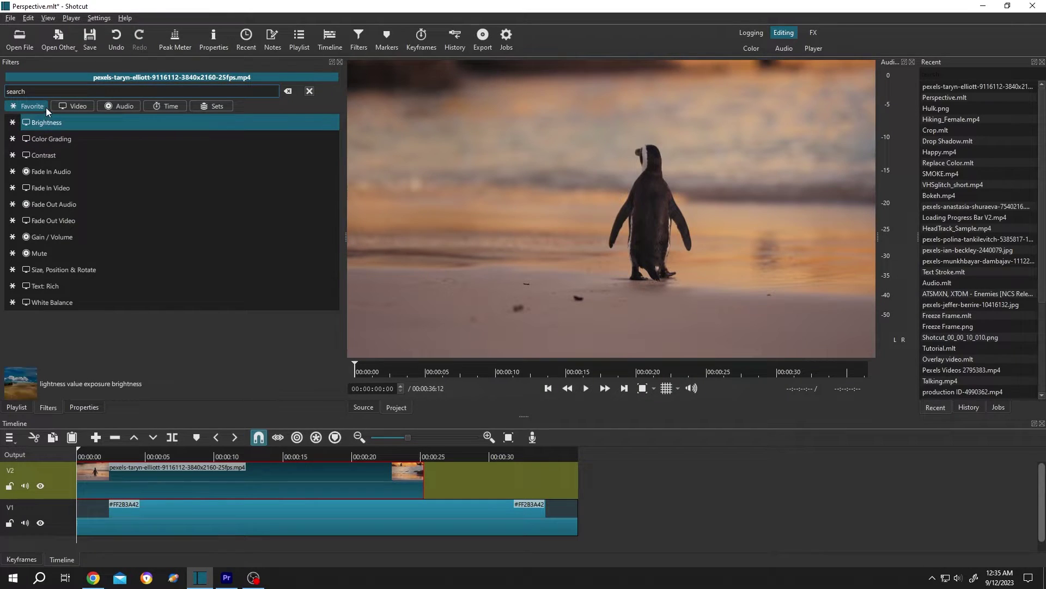
type("pin")
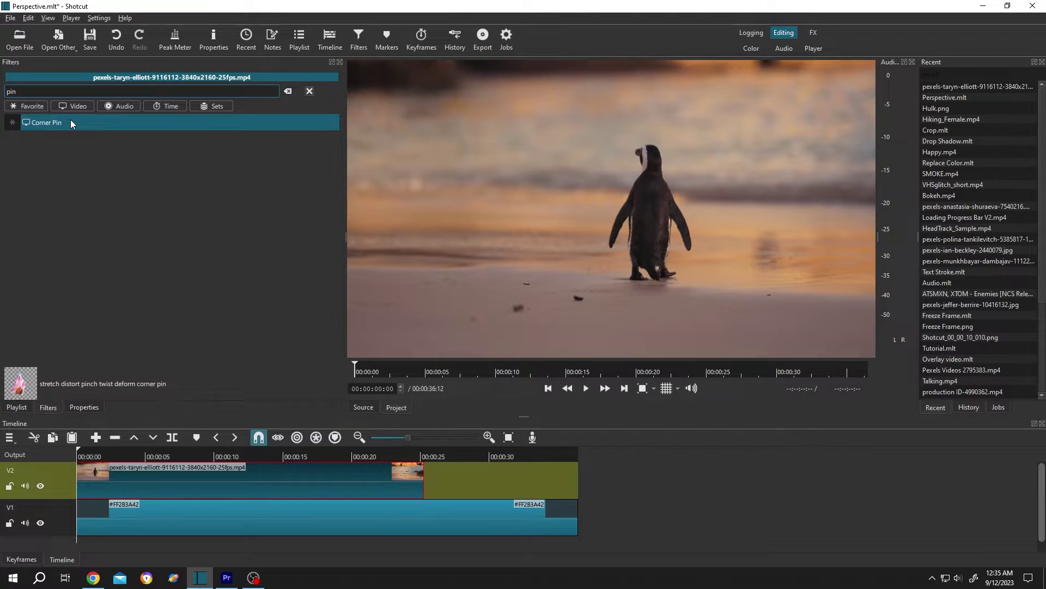
left_click(71, 122)
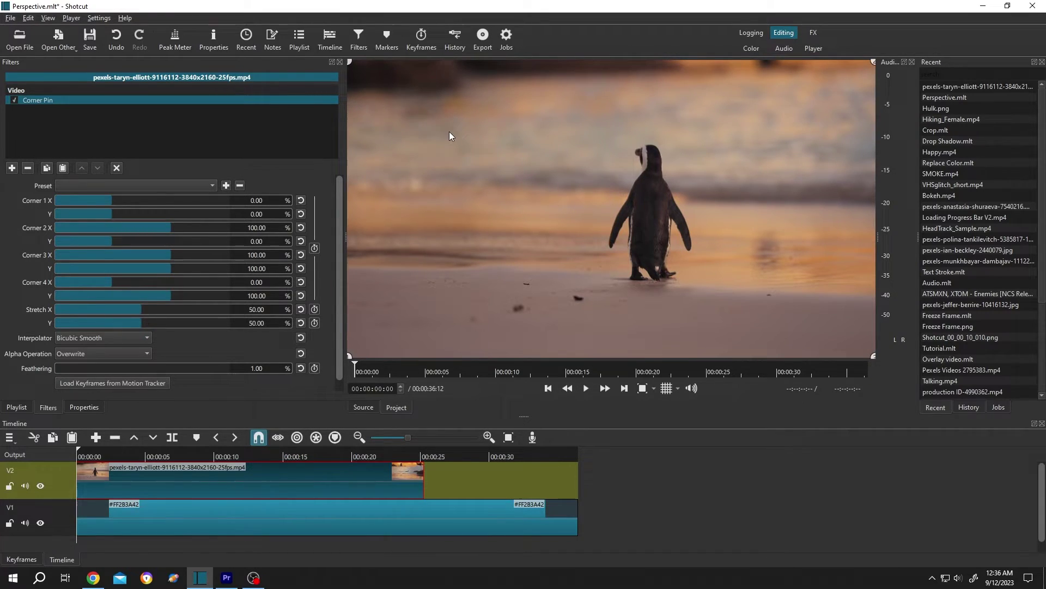
Pull the left corners to mid-frame, nudge the right corners inward, then play the clip.
mouse_move(363, 61)
left_mouse_down()
mouse_move(588, 131)
mouse_move(611, 168)
left_mouse_up()
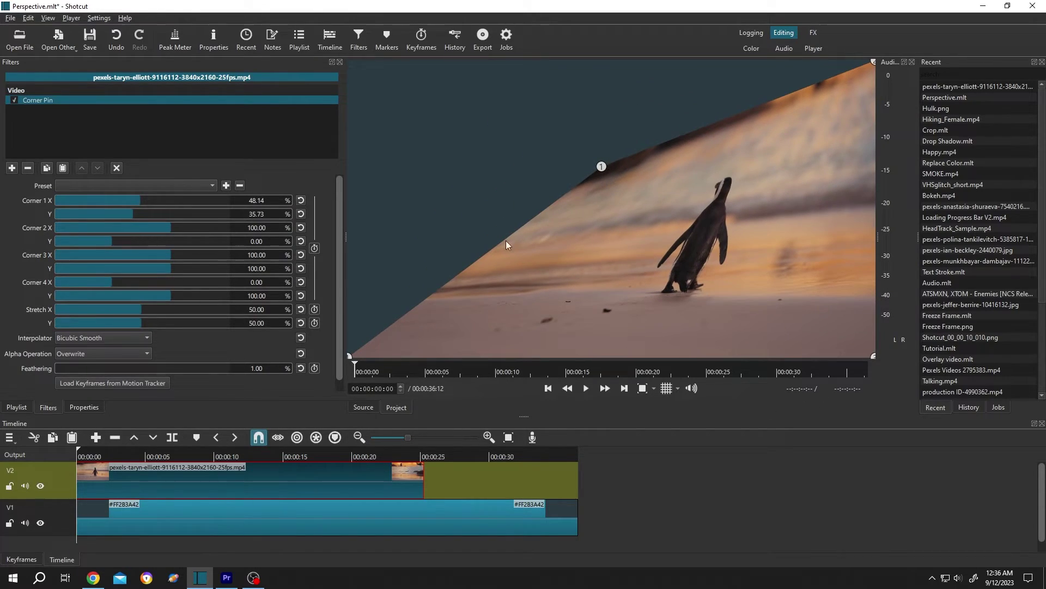
mouse_move(351, 356)
left_mouse_down()
mouse_move(442, 327)
mouse_move(567, 312)
mouse_move(612, 277)
left_mouse_up()
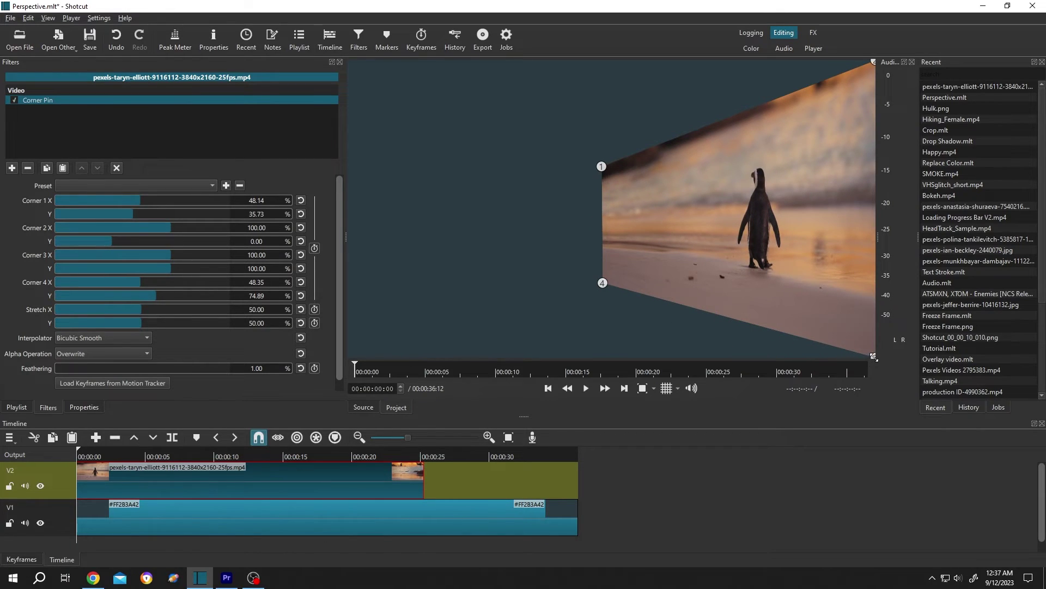
left_click_drag(872, 357, 840, 348)
left_click_drag(873, 63, 836, 85)
key("space")
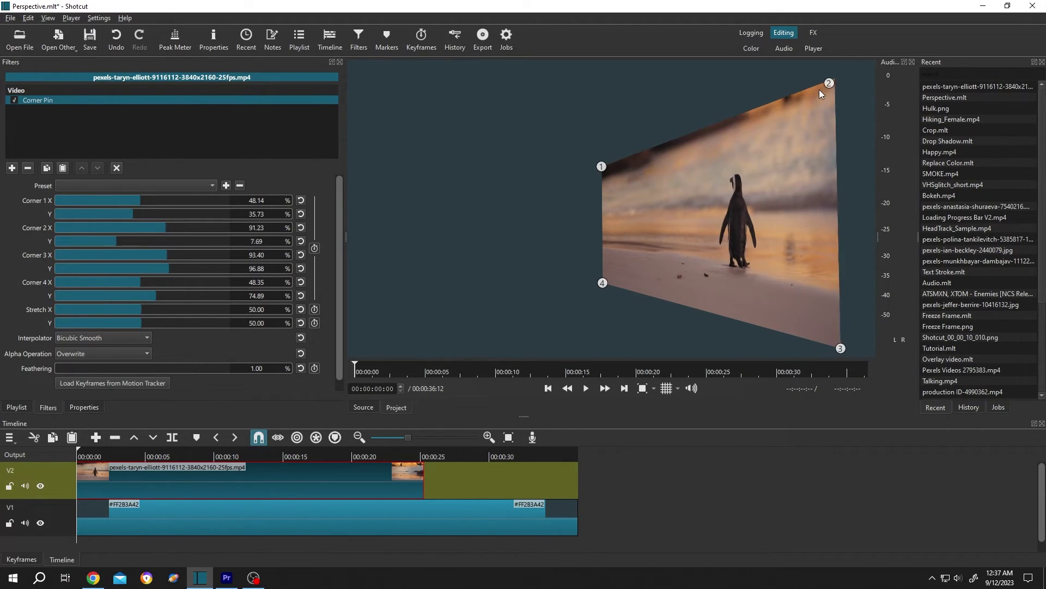